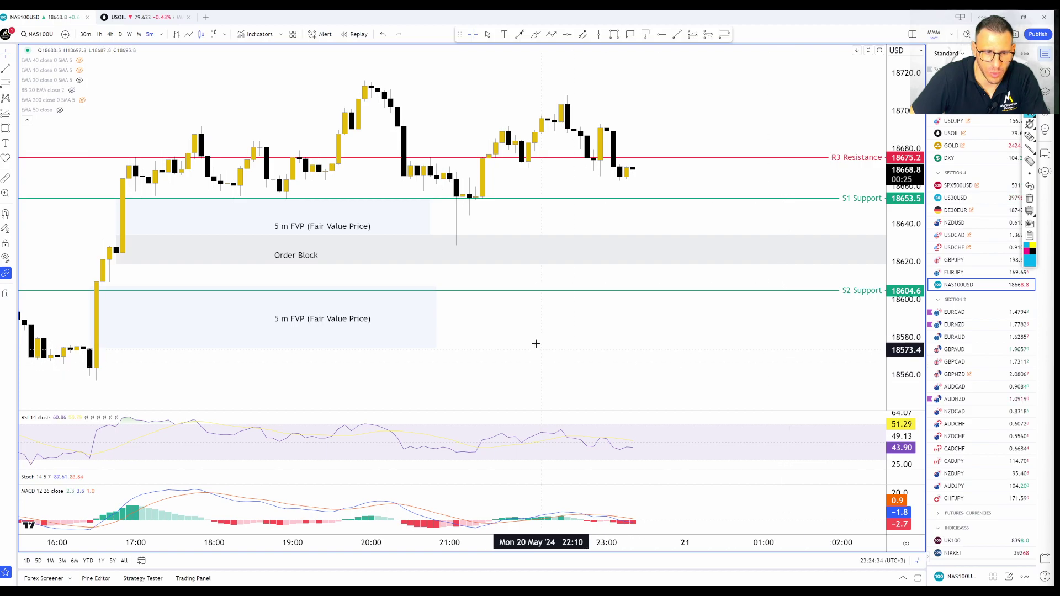
Step: Shift the NASDAQ chart left and choose the brush and its stroke thickness
left_click_drag(654, 361, 602, 362)
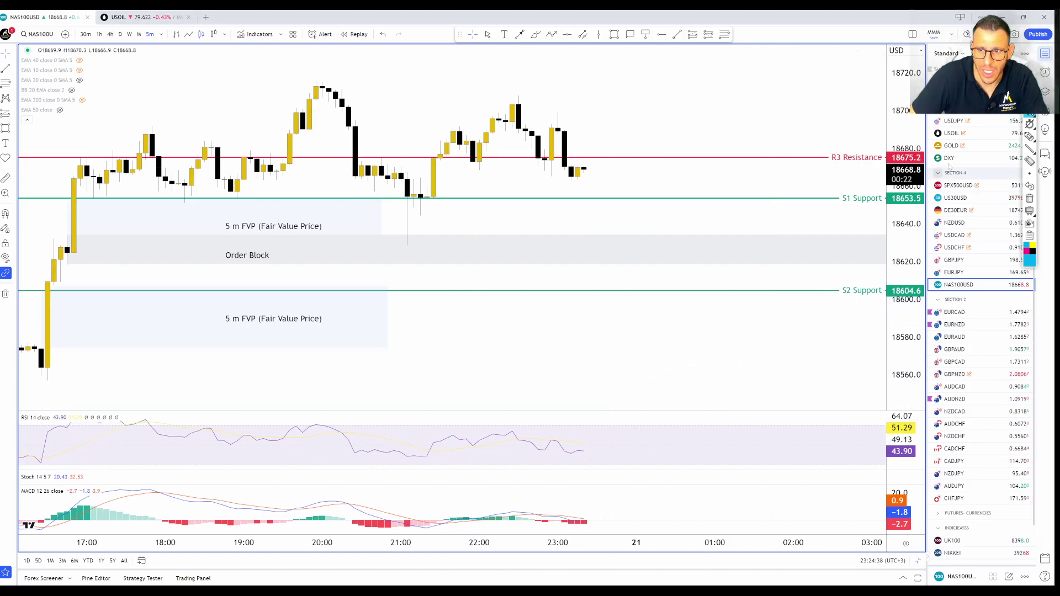
left_click(1029, 135)
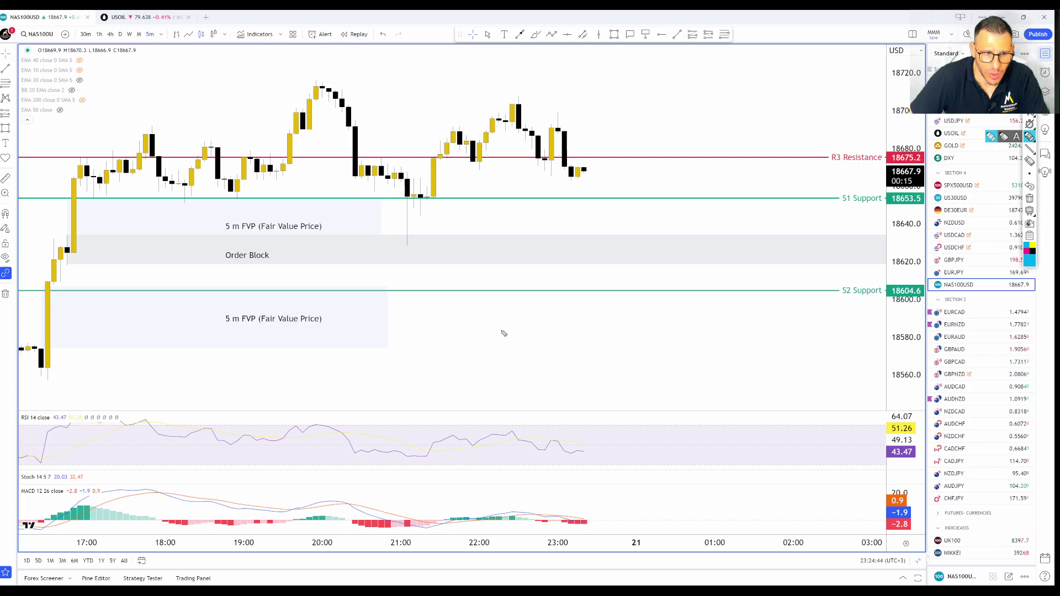
left_click(1029, 172)
scroll(658, 130, "up", 3)
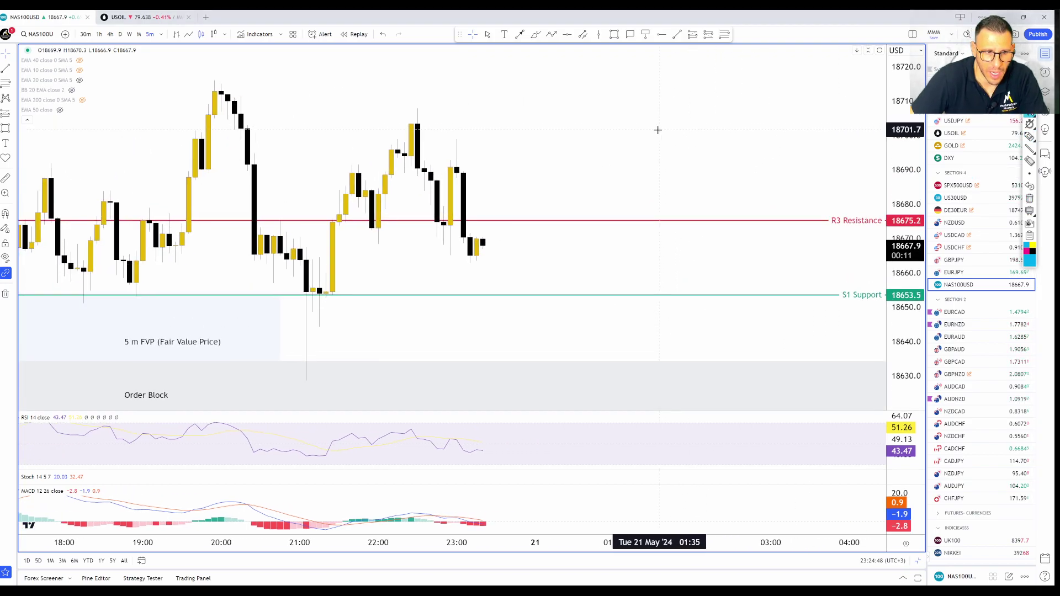
scroll(802, 171, "down", 1)
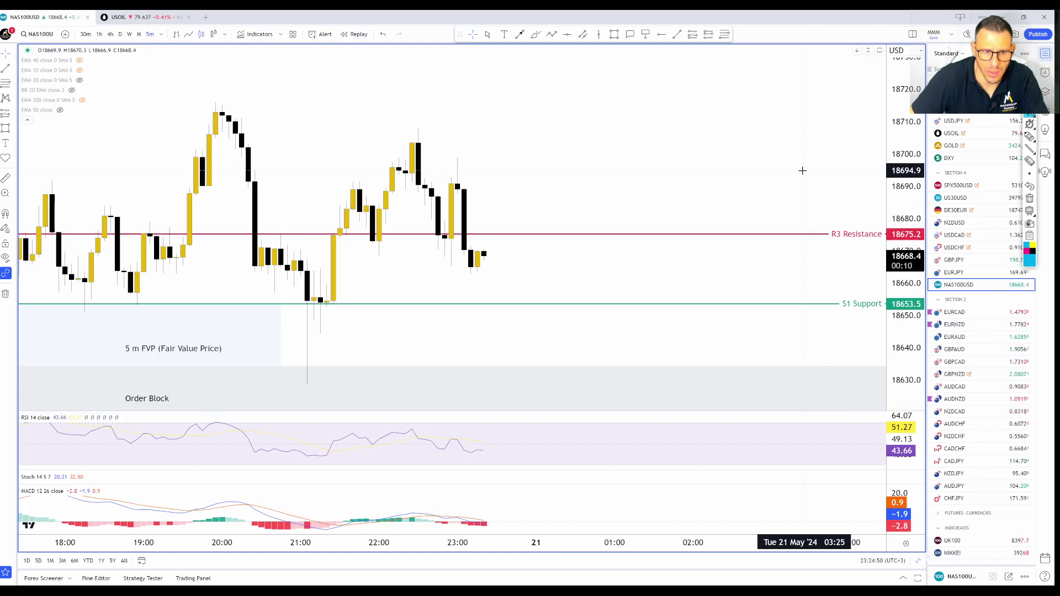
scroll(707, 173, "down", 2)
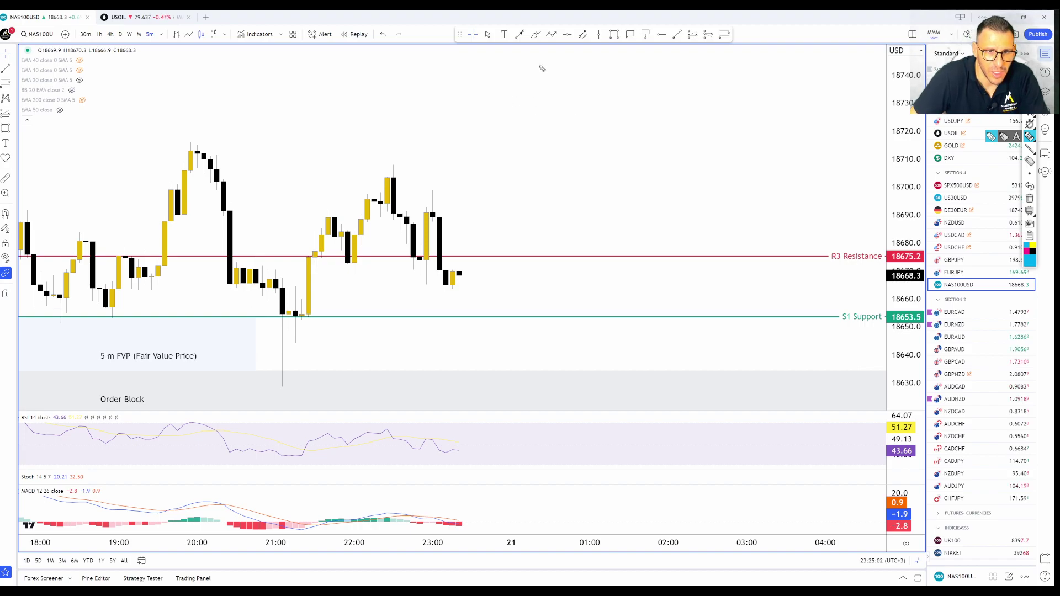
Step: Handwrite '$100.000', 'RT: 1% => $1000' and 'E / SL:' above the candles
mouse_move(578, 62)
left_mouse_down()
mouse_move(553, 83)
mouse_move(561, 106)
mouse_move(671, 58)
mouse_move(702, 78)
mouse_move(722, 58)
mouse_move(788, 67)
mouse_move(747, 61)
left_mouse_up()
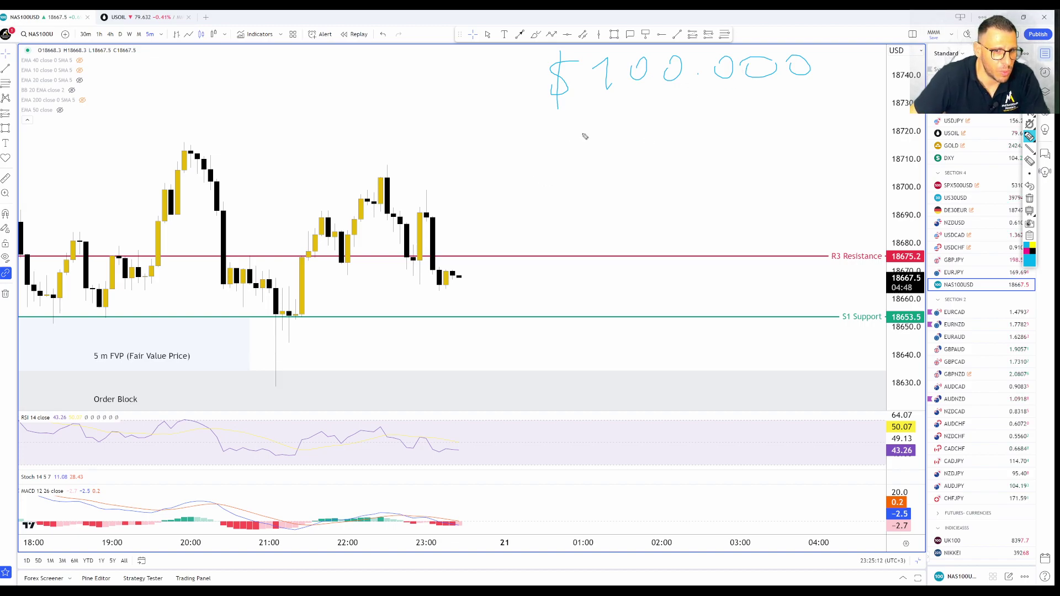
mouse_move(574, 118)
left_mouse_down()
mouse_move(575, 134)
mouse_move(728, 125)
left_mouse_up()
mouse_move(708, 129)
left_mouse_down()
mouse_move(730, 119)
mouse_move(775, 126)
mouse_move(793, 103)
mouse_move(811, 103)
left_mouse_up()
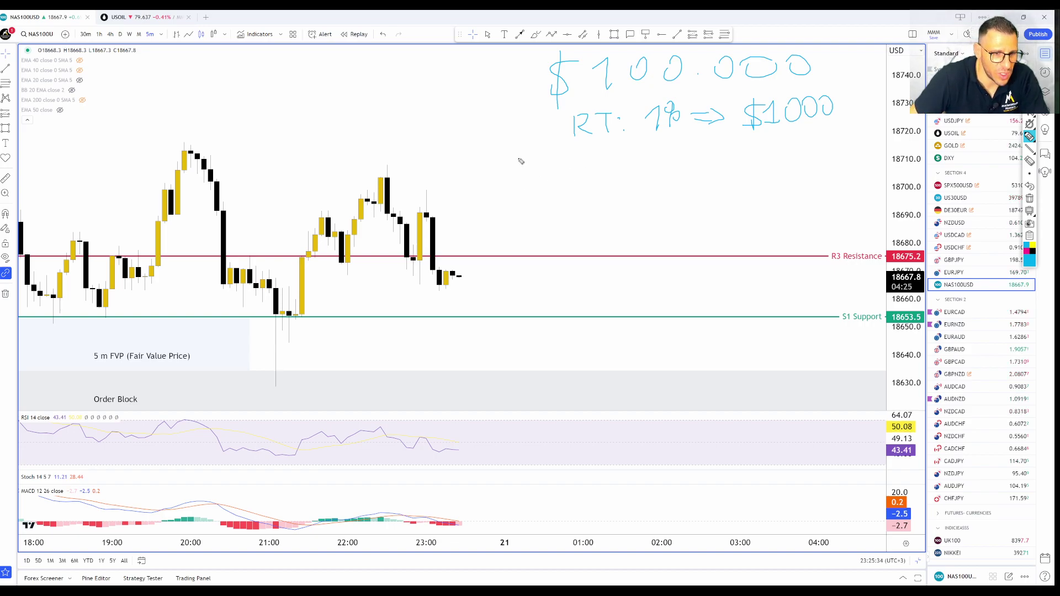
left_click_drag(494, 163, 527, 187)
mouse_move(588, 162)
left_mouse_down()
mouse_move(576, 180)
mouse_move(629, 180)
mouse_move(624, 164)
left_mouse_up()
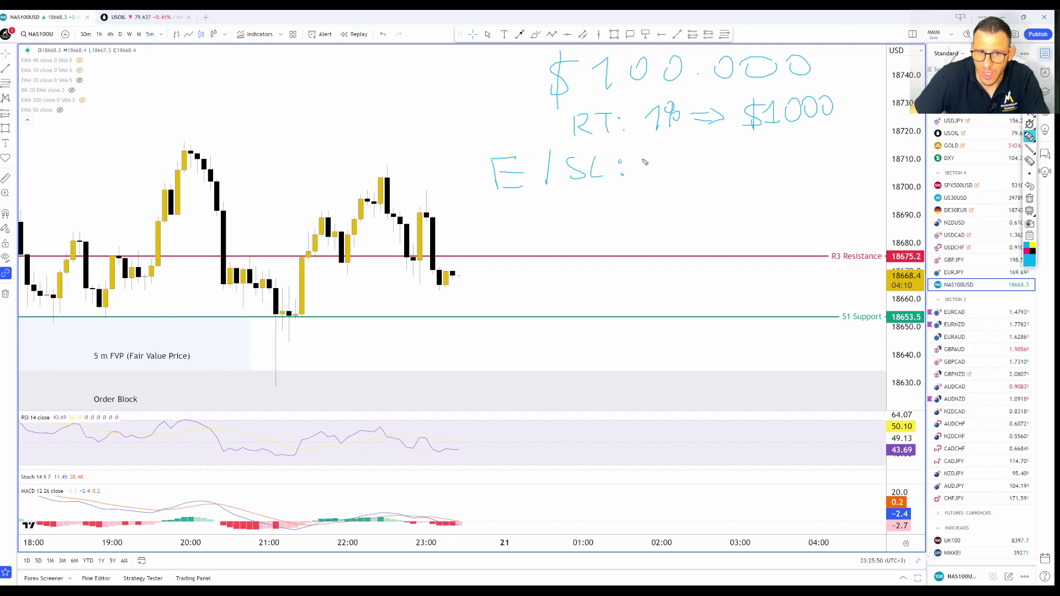
Step: Write '50 pip' after SL, then '$1000/50 pips =' on the line below
mouse_move(647, 161)
left_mouse_down()
mouse_move(714, 154)
mouse_move(739, 169)
mouse_move(778, 154)
mouse_move(818, 166)
left_mouse_up()
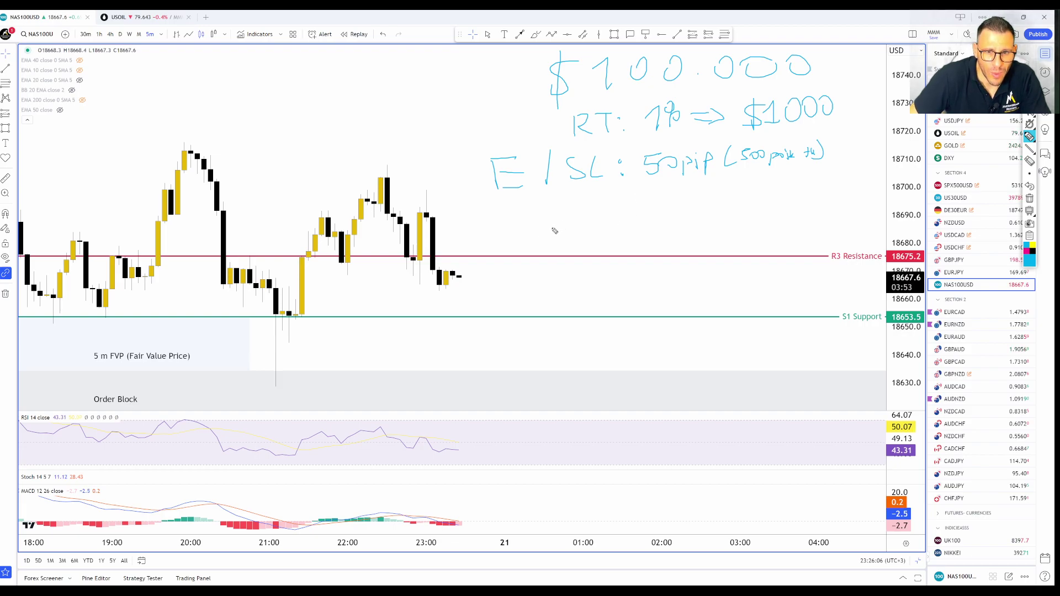
mouse_move(551, 217)
left_mouse_down()
mouse_move(555, 234)
mouse_move(611, 224)
left_mouse_up()
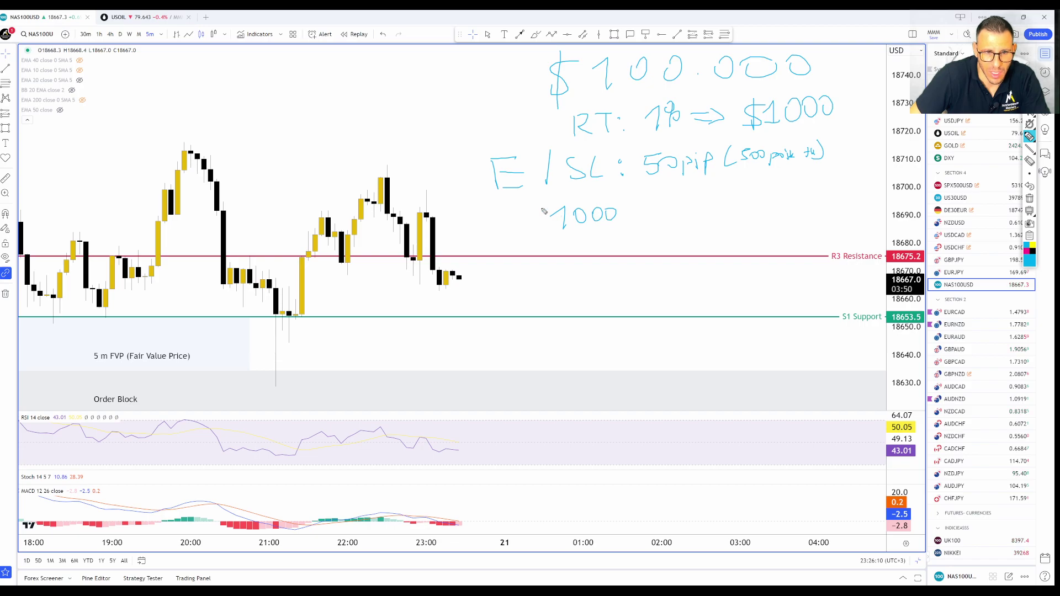
left_click_drag(547, 208, 536, 230)
left_click_drag(542, 204, 542, 239)
mouse_move(638, 196)
left_mouse_down()
mouse_move(629, 230)
mouse_move(672, 217)
mouse_move(711, 221)
mouse_move(740, 207)
mouse_move(741, 217)
left_mouse_up()
left_click_drag(673, 198, 676, 237)
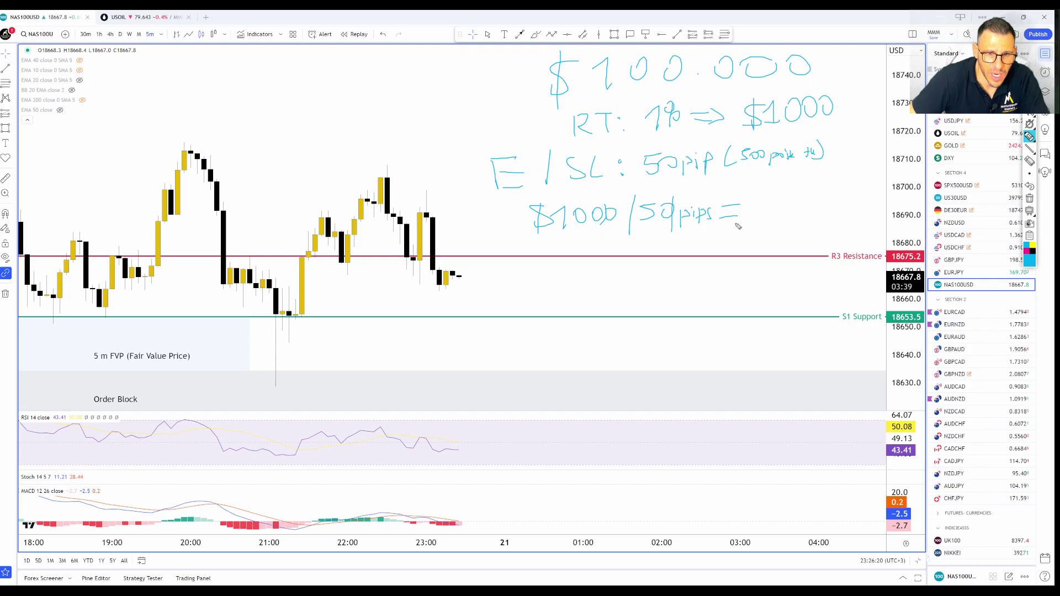
Step: Complete the result '$20/1 pip' and circle it
left_click_drag(772, 199, 803, 212)
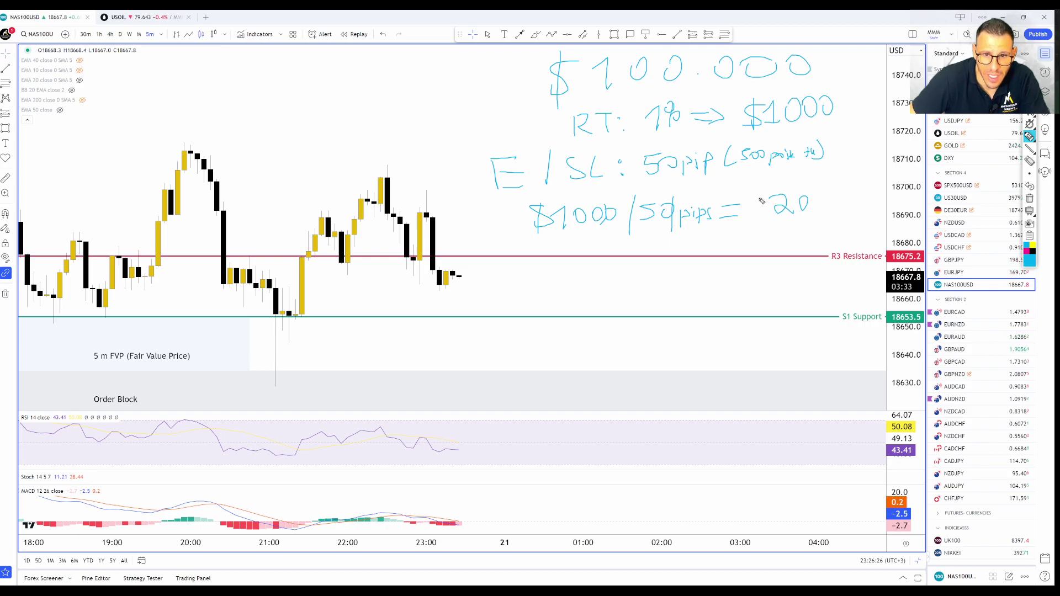
left_click_drag(767, 192, 755, 217)
left_click_drag(829, 184, 818, 234)
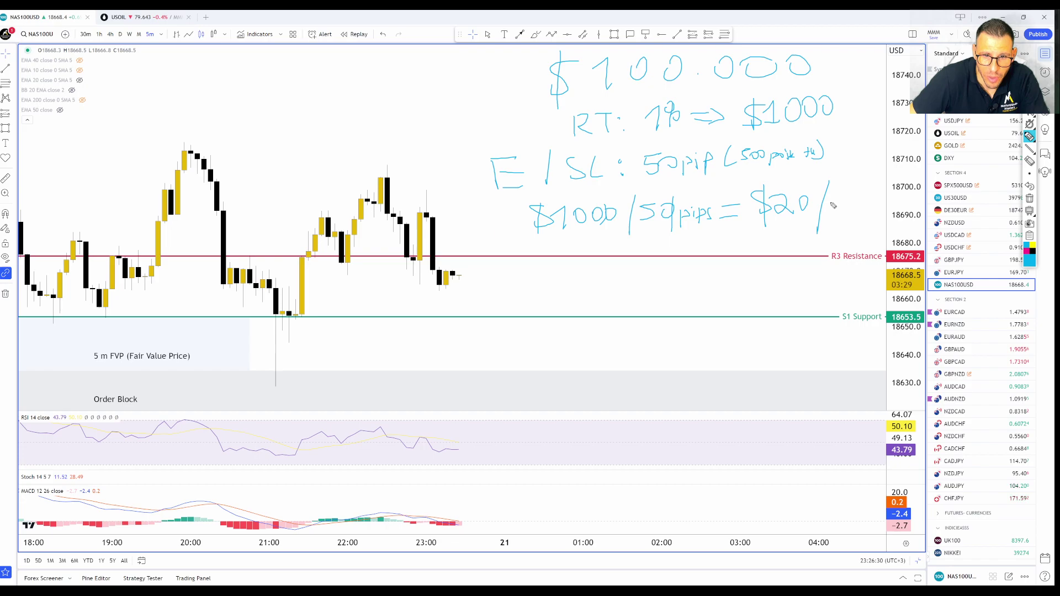
mouse_move(841, 196)
left_mouse_down()
mouse_move(842, 229)
mouse_move(886, 229)
left_mouse_up()
left_click_drag(760, 232, 766, 171)
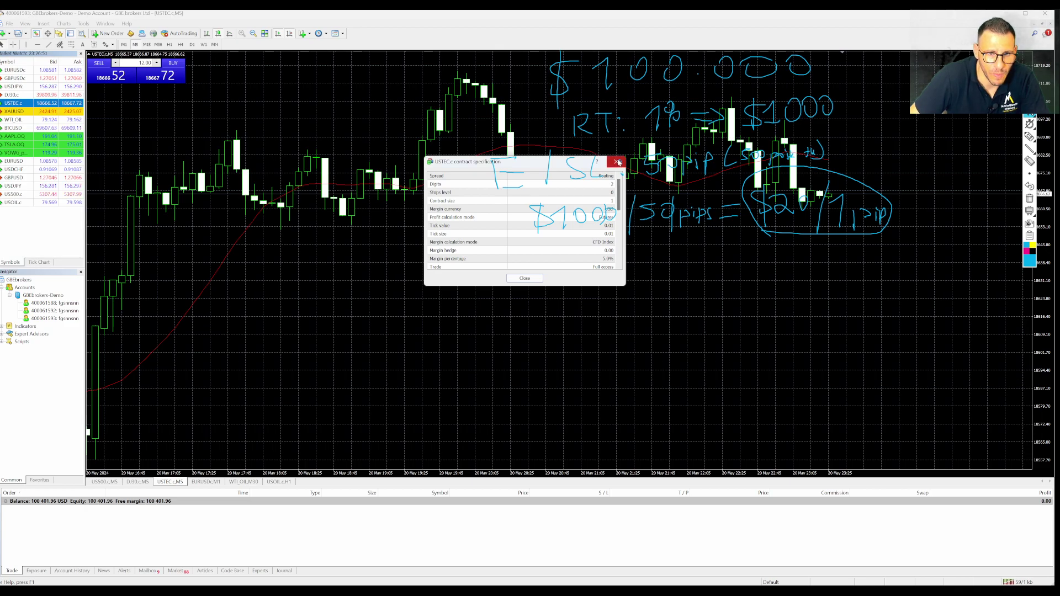
Step: Close the leftover specification window and open the USTEC.c symbol's context menu
left_click(618, 162)
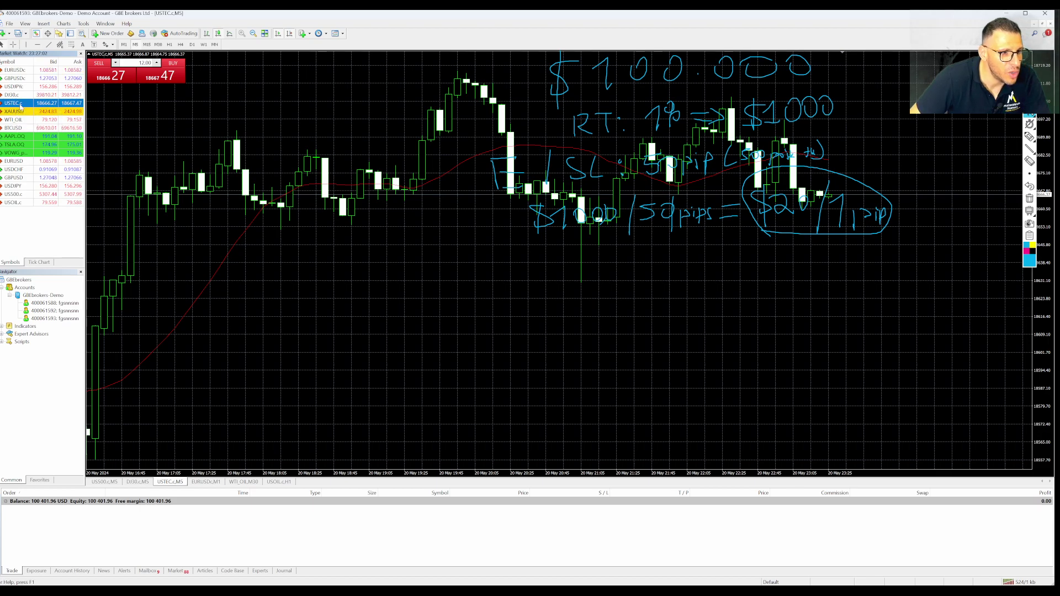
right_click(19, 104)
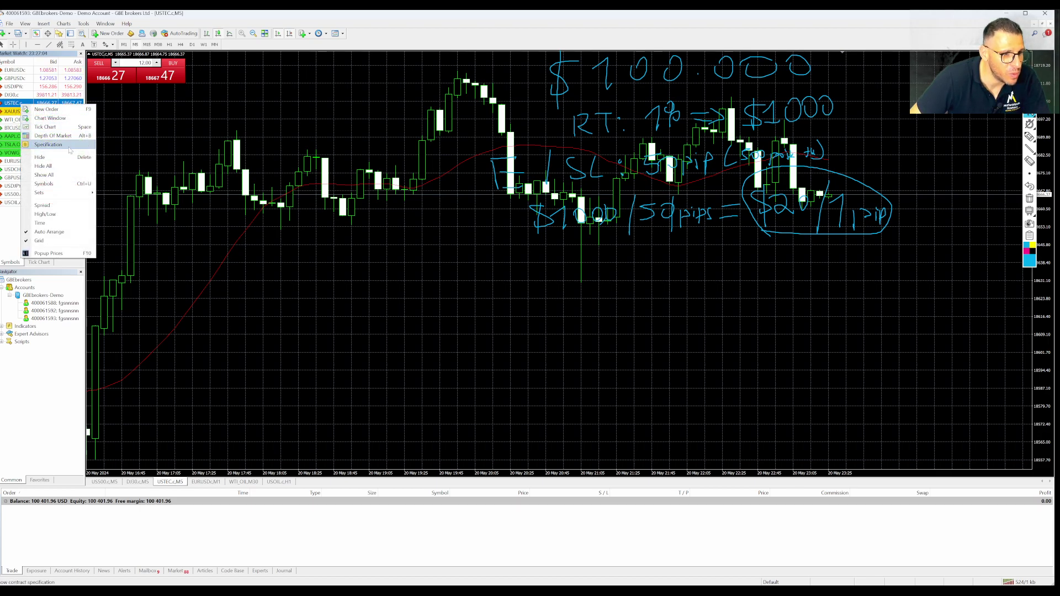
Step: Show the USTEC.c specification, move it, and mark the Contract size row in magenta
left_click(45, 144)
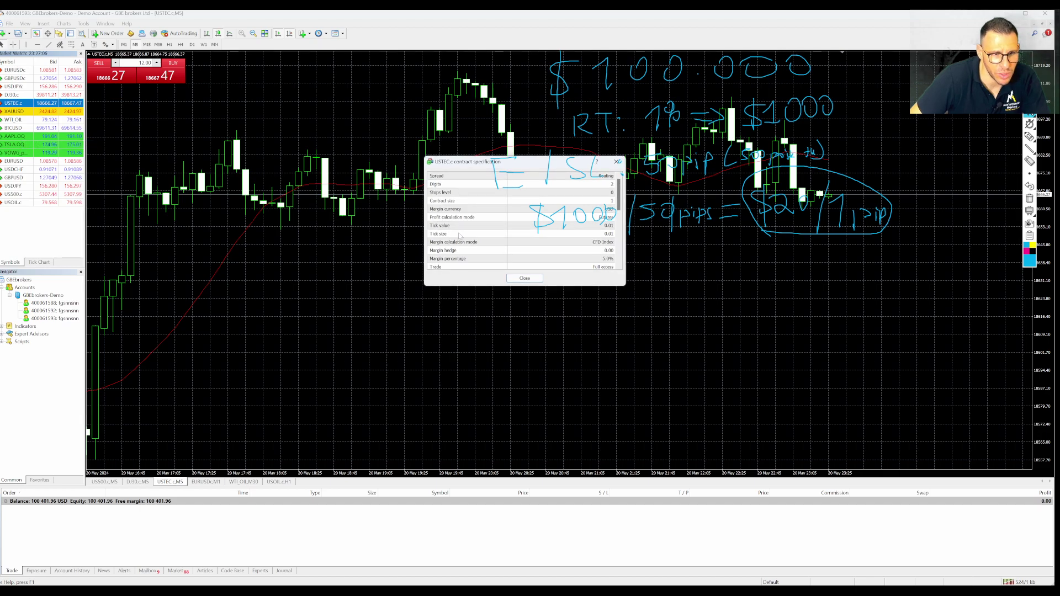
mouse_move(480, 162)
left_mouse_down()
mouse_move(340, 266)
mouse_move(418, 269)
left_mouse_up()
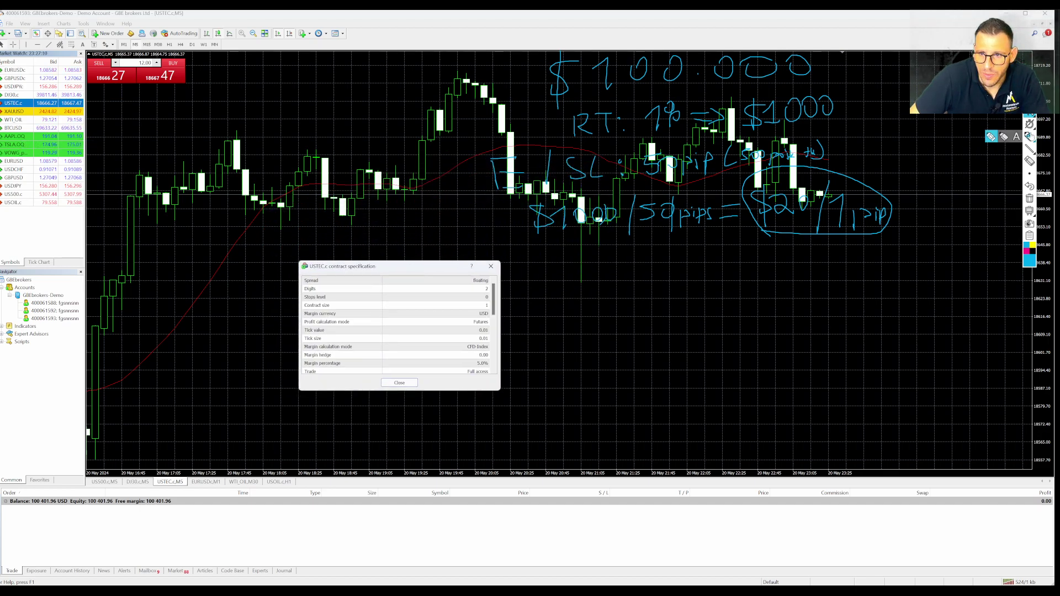
left_click(1030, 137)
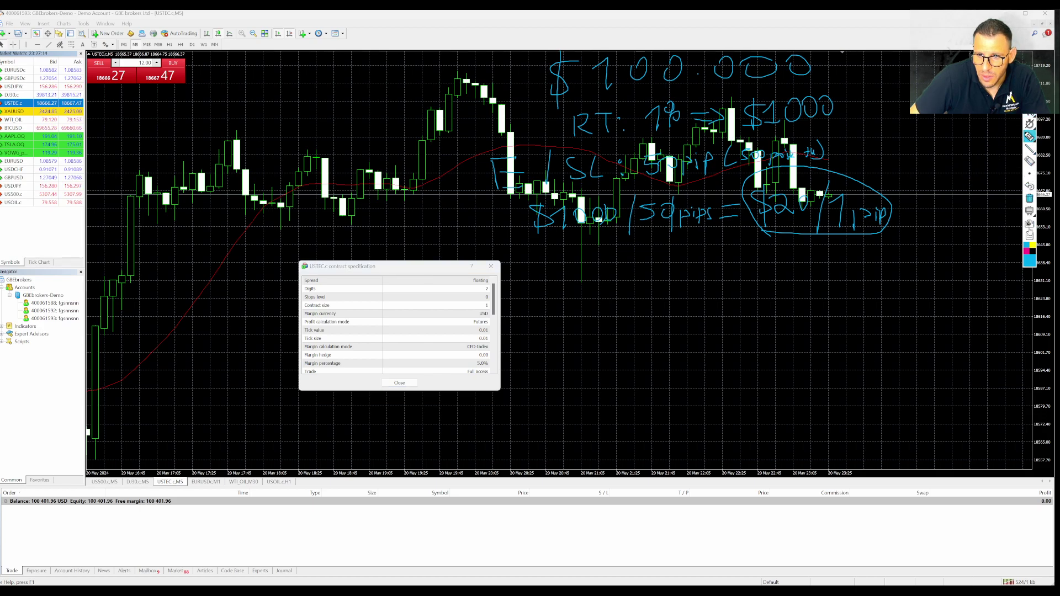
left_click(1030, 251)
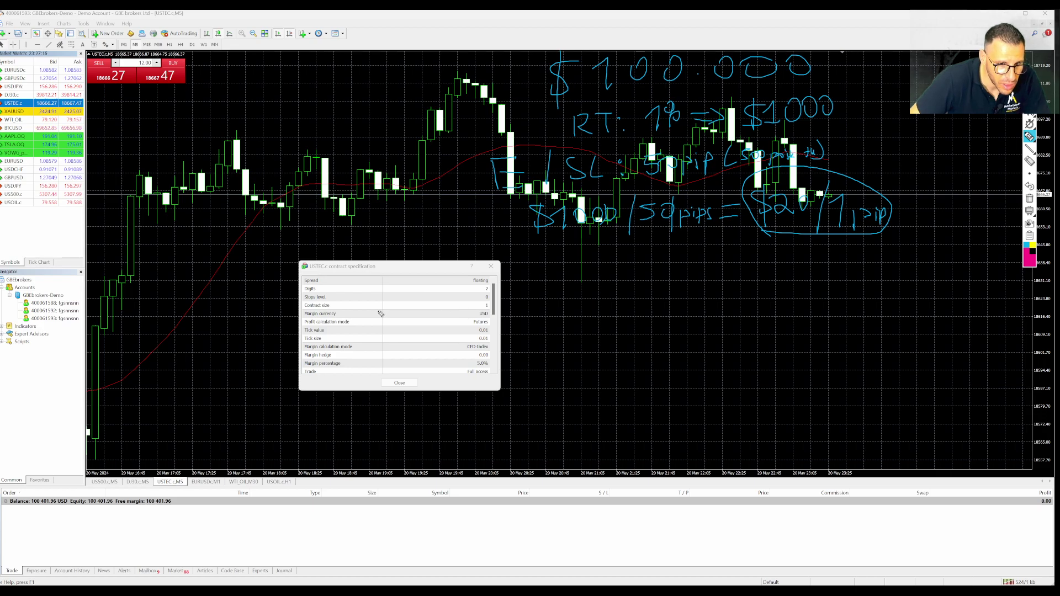
mouse_move(348, 309)
left_mouse_down()
mouse_move(493, 312)
mouse_move(481, 301)
mouse_move(444, 304)
left_mouse_up()
left_click_drag(348, 303, 321, 304)
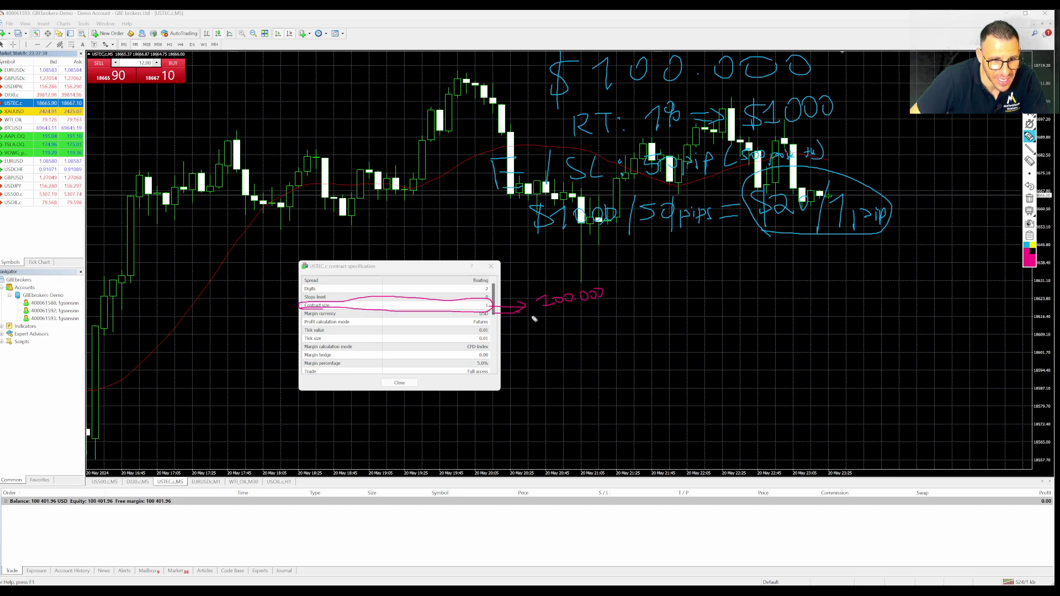
left_click_drag(517, 316, 557, 319)
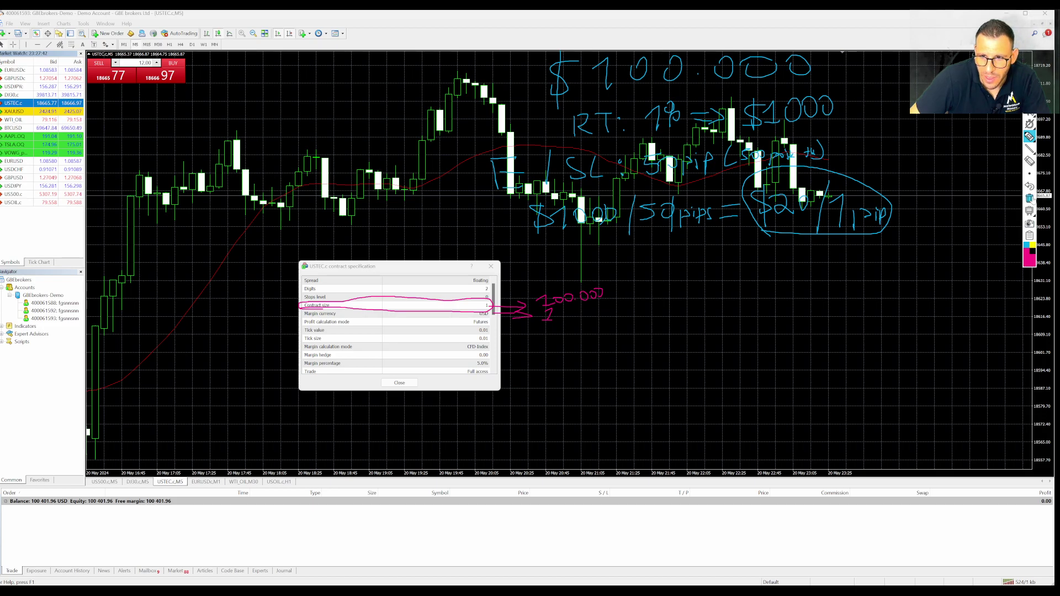
Step: Erase the pink notes, close the specification, and return to TradingView
left_click(1029, 161)
left_click_drag(588, 295, 600, 295)
mouse_move(496, 305)
left_mouse_down()
mouse_move(315, 304)
mouse_move(552, 313)
mouse_move(544, 325)
left_mouse_up()
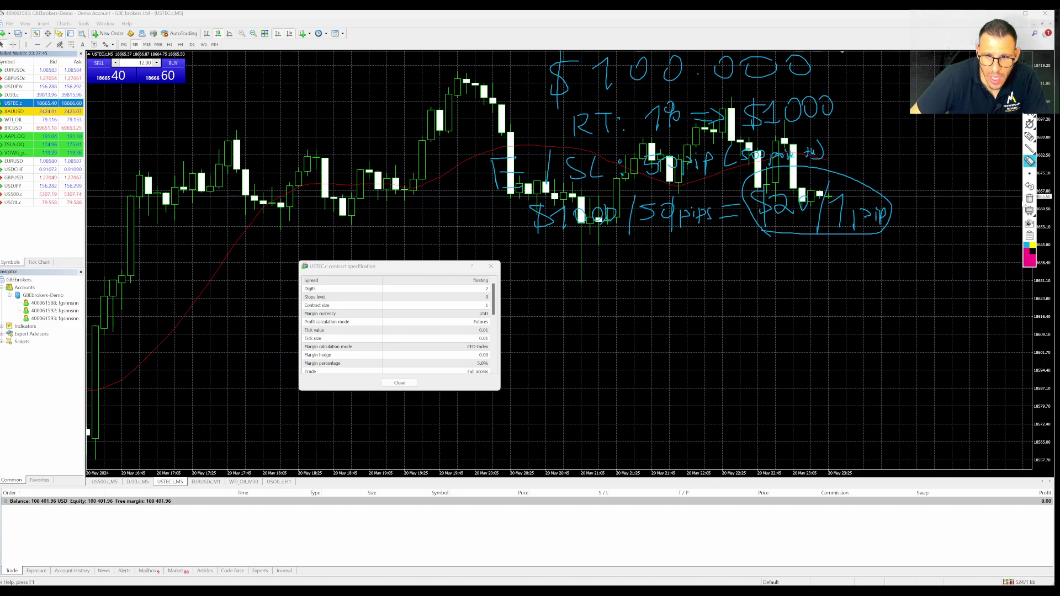
left_click(1030, 123)
left_click(491, 269)
key("alt+Tab")
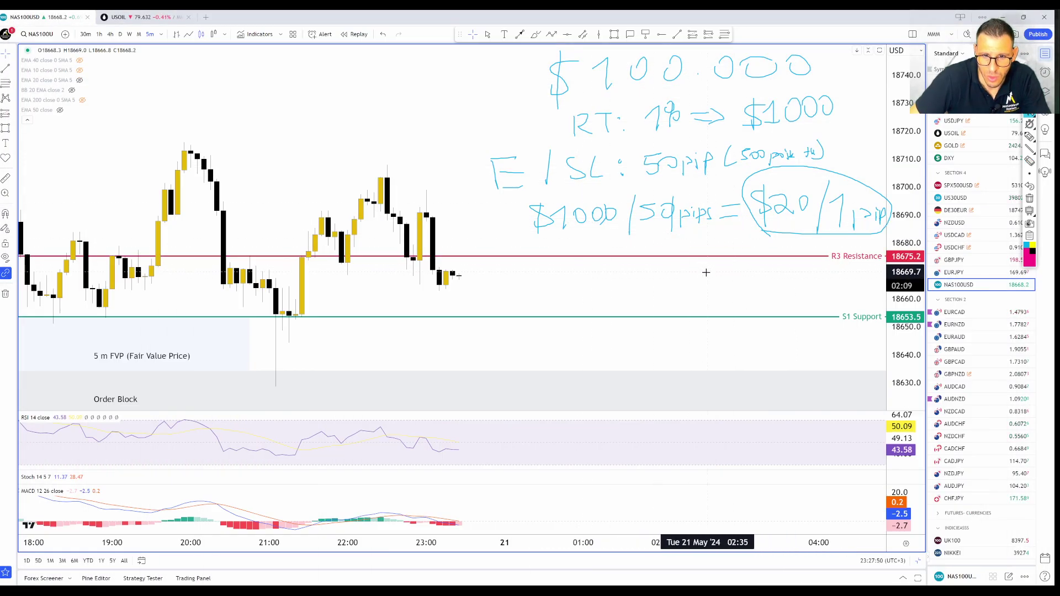
scroll(705, 272, "down", 3)
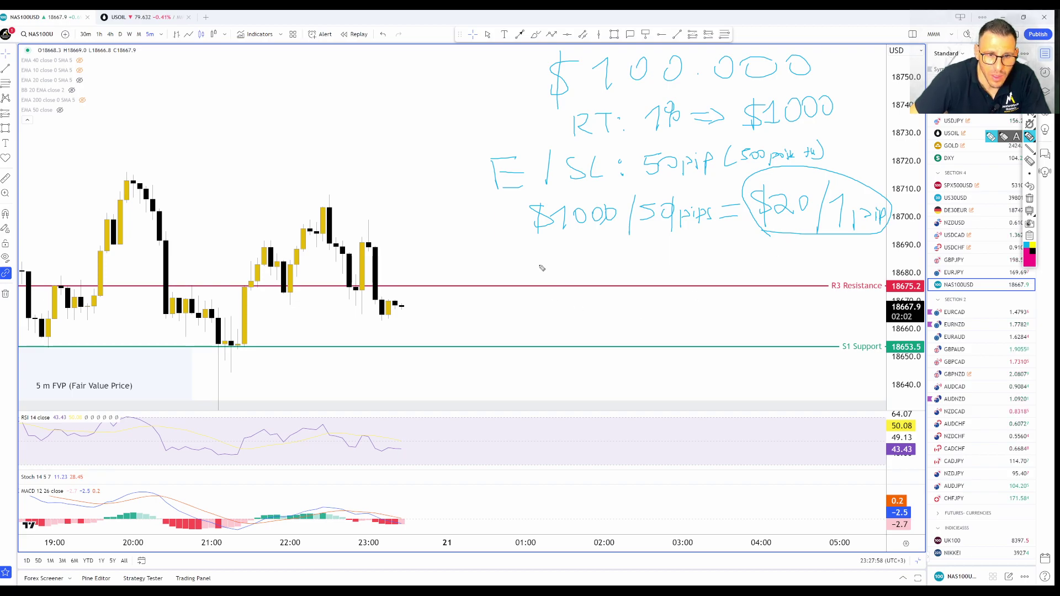
Step: Write '20x 1 = 20 lots', circle it, and begin writing 10.000 below
mouse_move(542, 267)
left_mouse_down()
mouse_move(545, 283)
mouse_move(606, 271)
mouse_move(637, 286)
mouse_move(656, 278)
left_mouse_up()
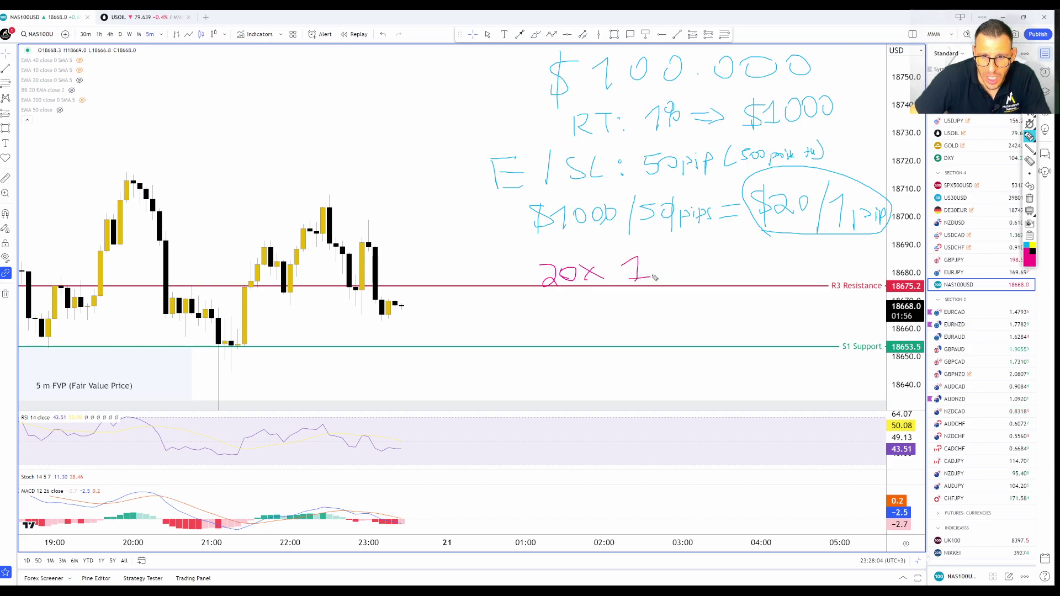
mouse_move(666, 274)
left_mouse_down()
mouse_move(757, 288)
mouse_move(772, 272)
left_mouse_up()
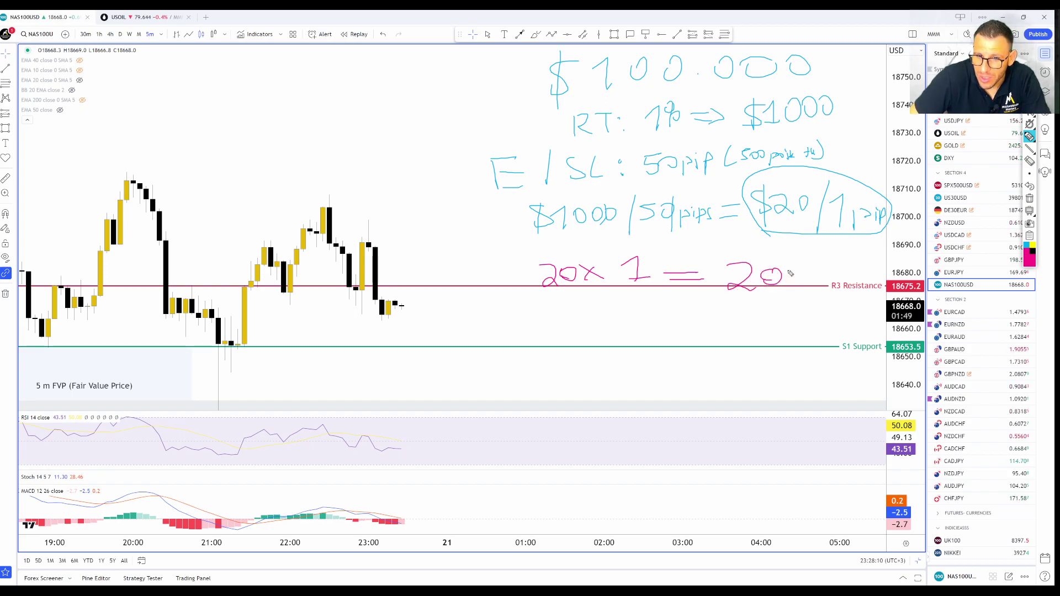
left_click_drag(789, 264, 793, 282)
mouse_move(797, 269)
left_mouse_down()
mouse_move(813, 280)
mouse_move(825, 269)
mouse_move(828, 284)
mouse_move(840, 253)
mouse_move(747, 263)
left_mouse_up()
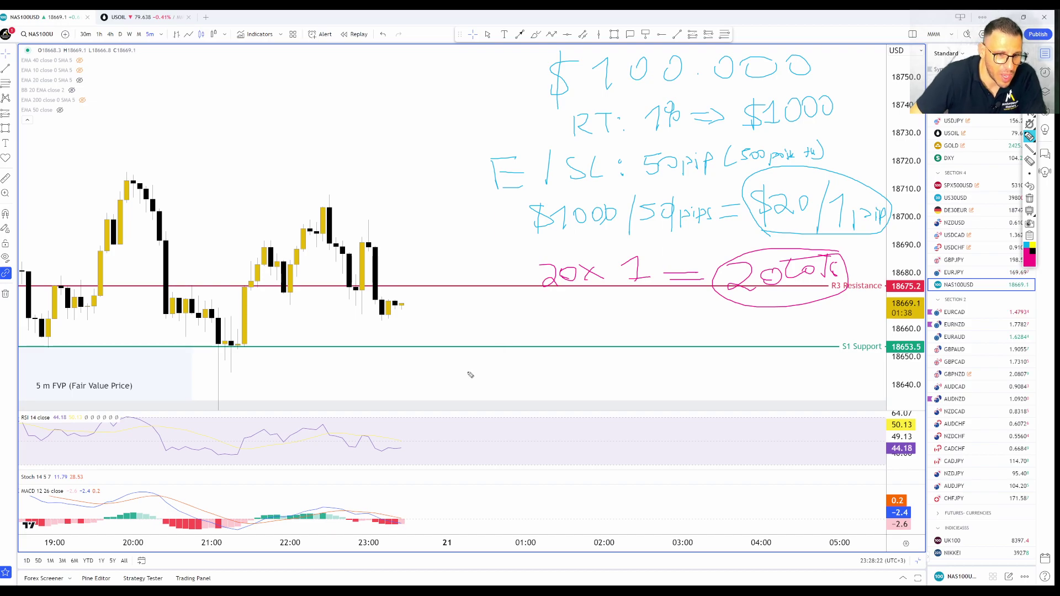
left_click_drag(495, 313, 495, 340)
left_click_drag(522, 314, 588, 326)
Step: Finish '$10.000' under a dividing line and add '→ 1% = $100'
left_click(540, 329)
left_click_drag(442, 291, 866, 321)
mouse_move(484, 316)
left_mouse_down()
mouse_move(465, 334)
mouse_move(475, 353)
left_mouse_up()
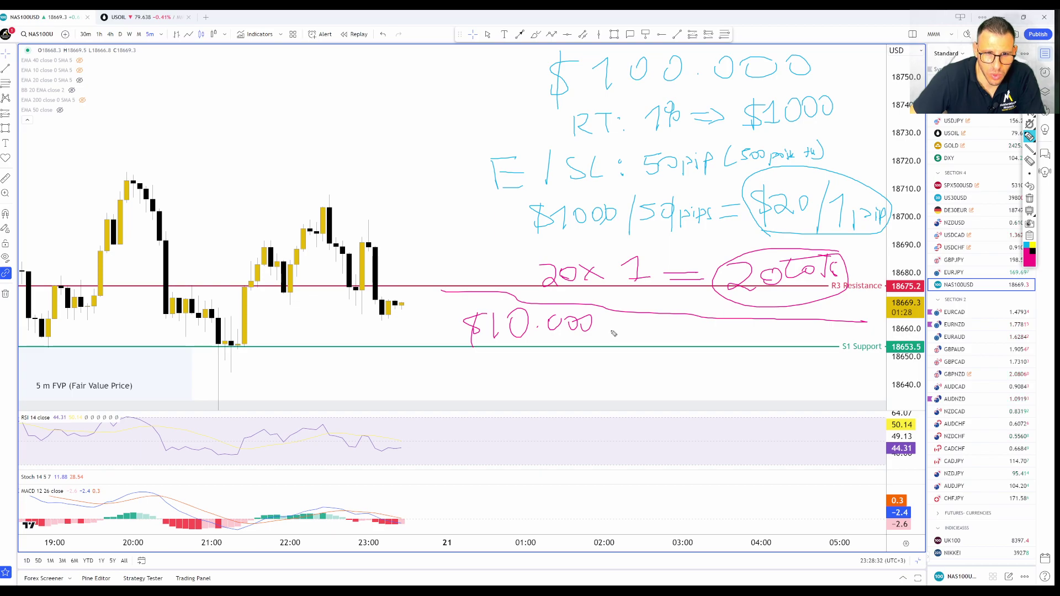
mouse_move(603, 334)
left_mouse_down()
mouse_move(640, 332)
mouse_move(651, 351)
mouse_move(709, 333)
mouse_move(741, 333)
mouse_move(779, 354)
mouse_move(821, 339)
mouse_move(835, 347)
left_mouse_up()
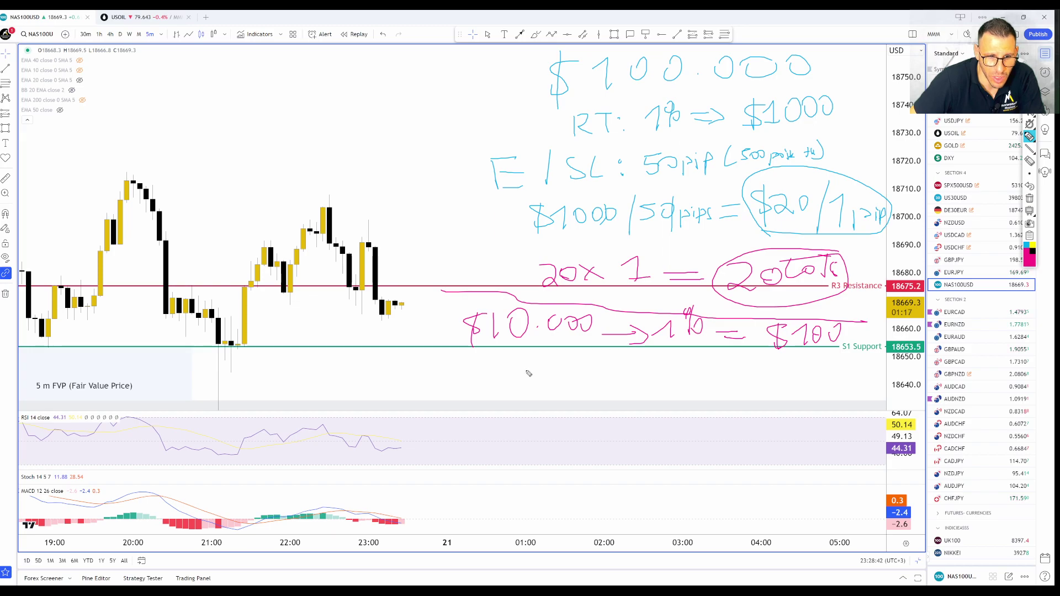
Step: Write 'E/SL: 25pips' ending in an arrow, then set the pen to black
mouse_move(497, 361)
left_mouse_down()
mouse_move(512, 383)
mouse_move(550, 381)
left_mouse_up()
mouse_move(468, 361)
left_mouse_down()
mouse_move(486, 358)
mouse_move(485, 402)
left_mouse_up()
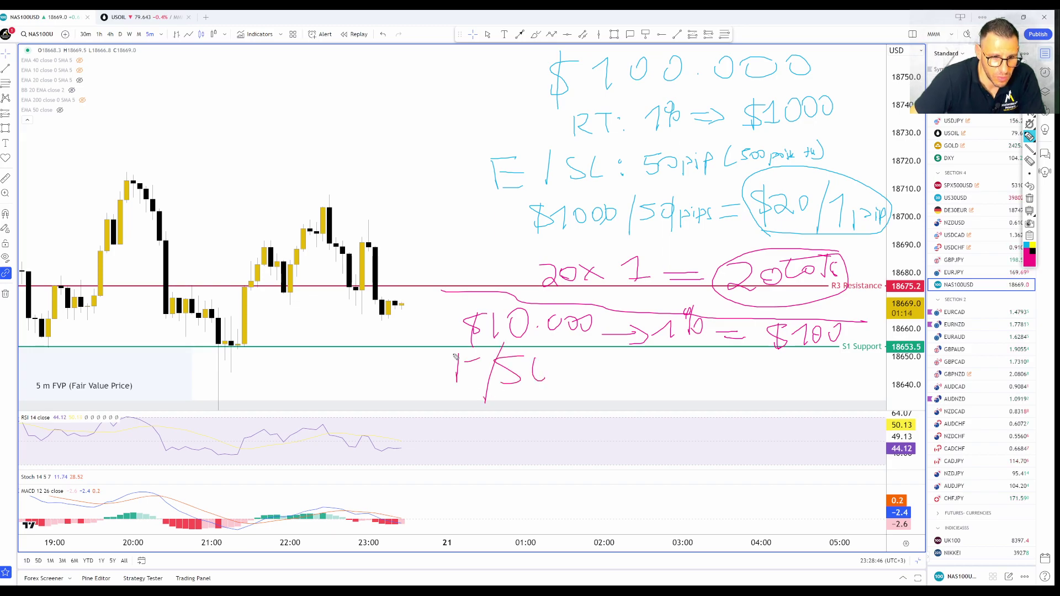
left_click_drag(454, 352, 478, 355)
left_click_drag(458, 366, 482, 378)
left_click_drag(556, 374, 561, 366)
left_click(559, 379)
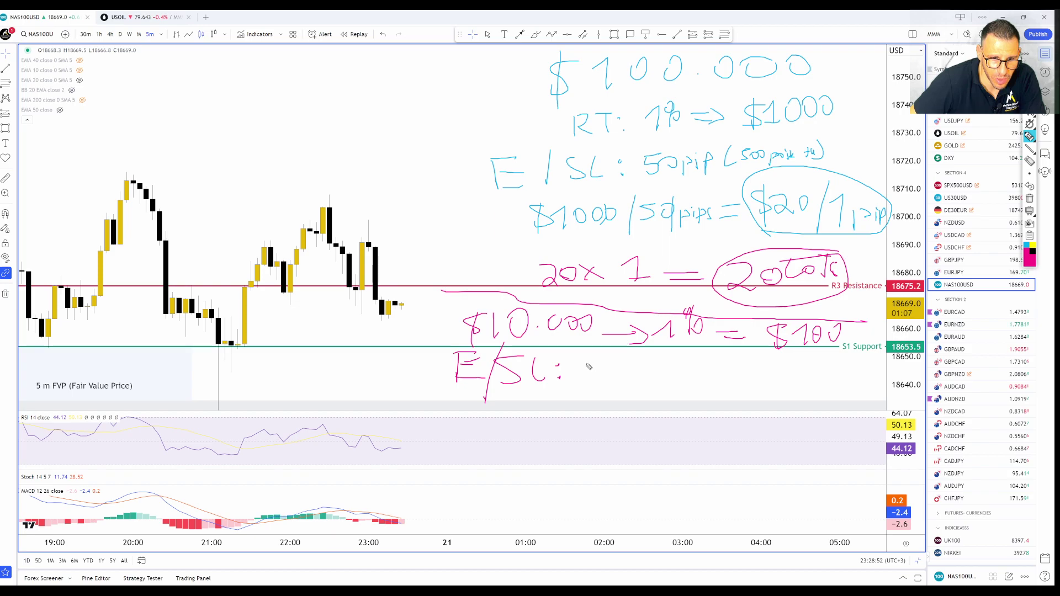
mouse_move(583, 361)
left_mouse_down()
mouse_move(605, 380)
mouse_move(660, 373)
left_mouse_up()
mouse_move(665, 354)
left_mouse_down()
mouse_move(671, 377)
mouse_move(675, 368)
left_mouse_up()
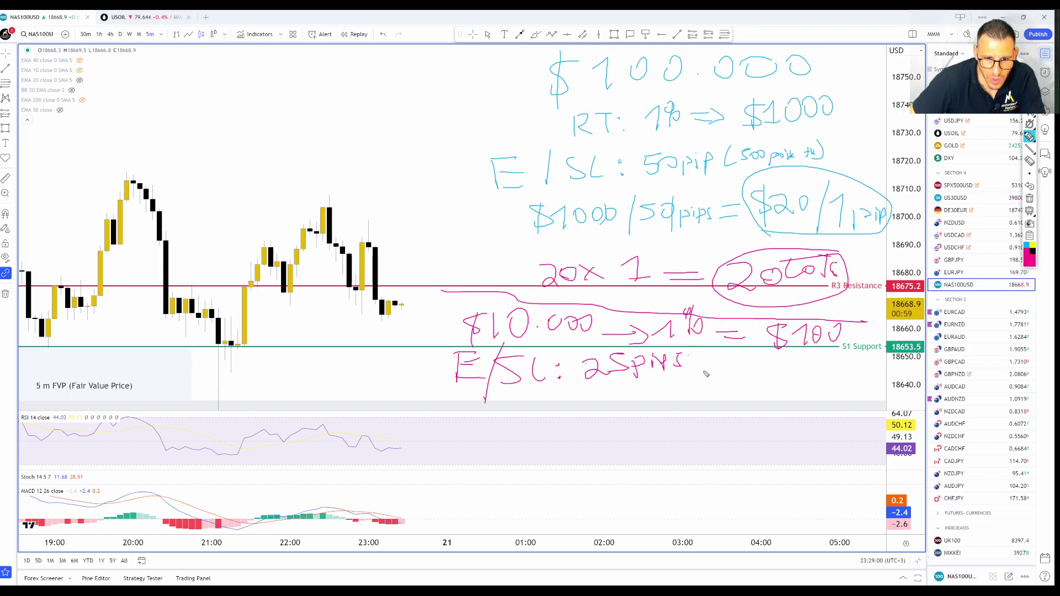
left_click_drag(687, 360, 677, 386)
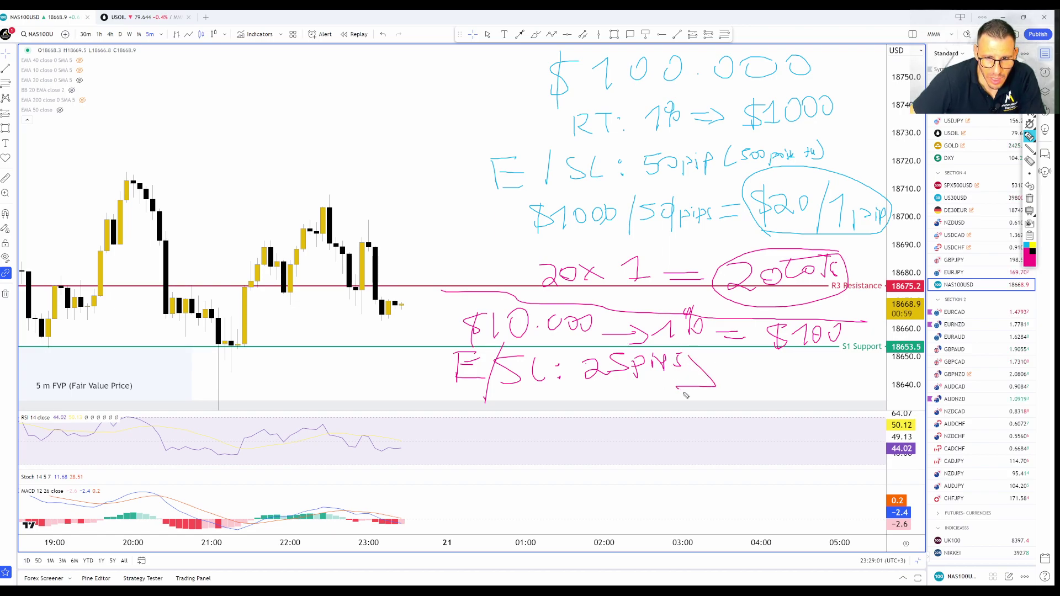
left_click(1031, 253)
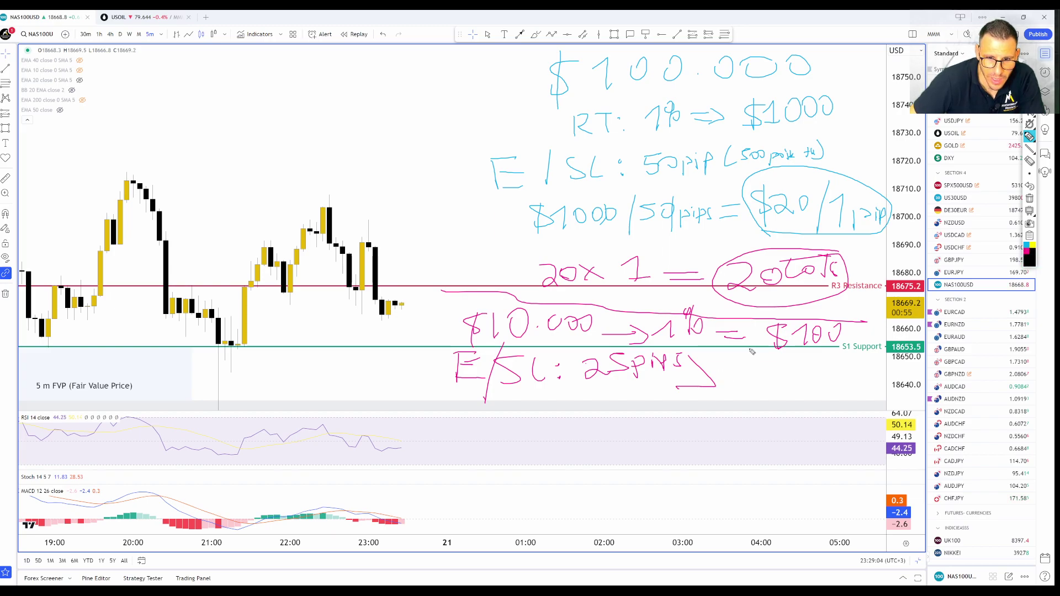
Step: Write '$100/25 pips = 4' with an arrow beneath it
mouse_move(737, 361)
left_mouse_down()
mouse_move(735, 379)
mouse_move(770, 377)
mouse_move(720, 378)
mouse_move(730, 389)
left_mouse_up()
mouse_move(792, 356)
left_mouse_down()
mouse_move(782, 385)
mouse_move(826, 388)
left_mouse_up()
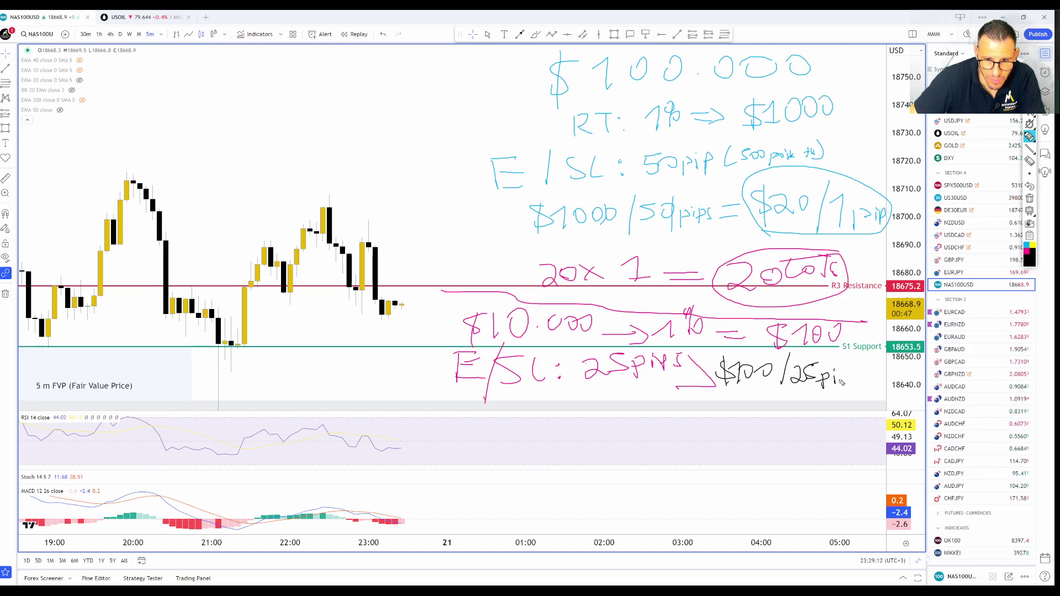
left_click_drag(687, 404, 755, 414)
left_click_drag(750, 409, 749, 431)
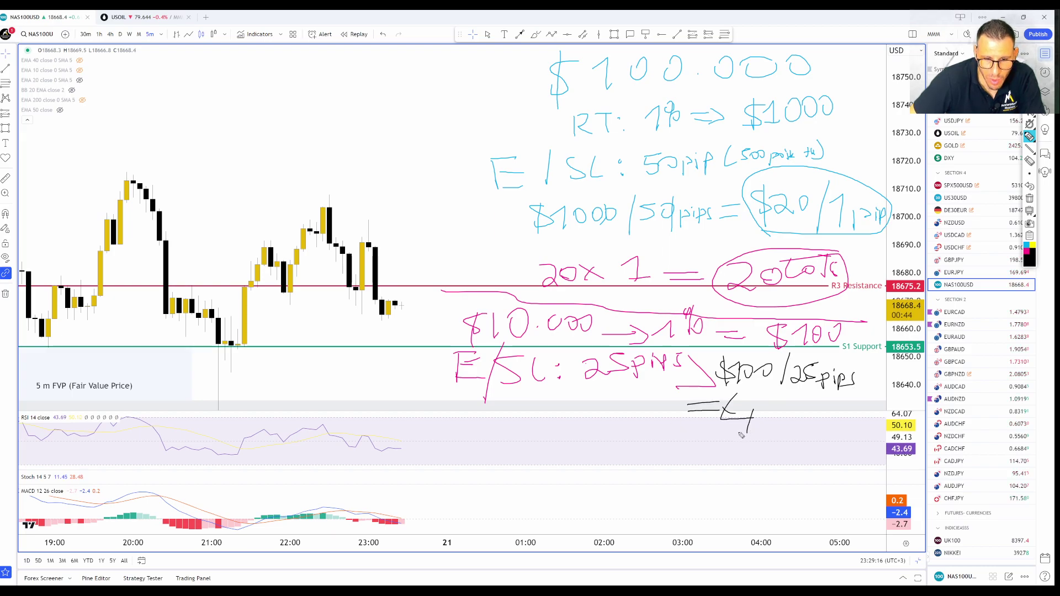
left_click_drag(638, 455, 667, 454)
left_click_drag(650, 462, 680, 467)
Step: Write '$4/pip x 1' and 'Lot = 4' below the arrow
mouse_move(737, 439)
left_mouse_down()
mouse_move(742, 464)
mouse_move(728, 467)
mouse_move(764, 455)
mouse_move(763, 469)
left_mouse_up()
mouse_move(795, 425)
left_mouse_down()
mouse_move(790, 474)
mouse_move(828, 464)
left_mouse_up()
mouse_move(833, 454)
left_mouse_down()
mouse_move(836, 462)
mouse_move(798, 473)
left_mouse_up()
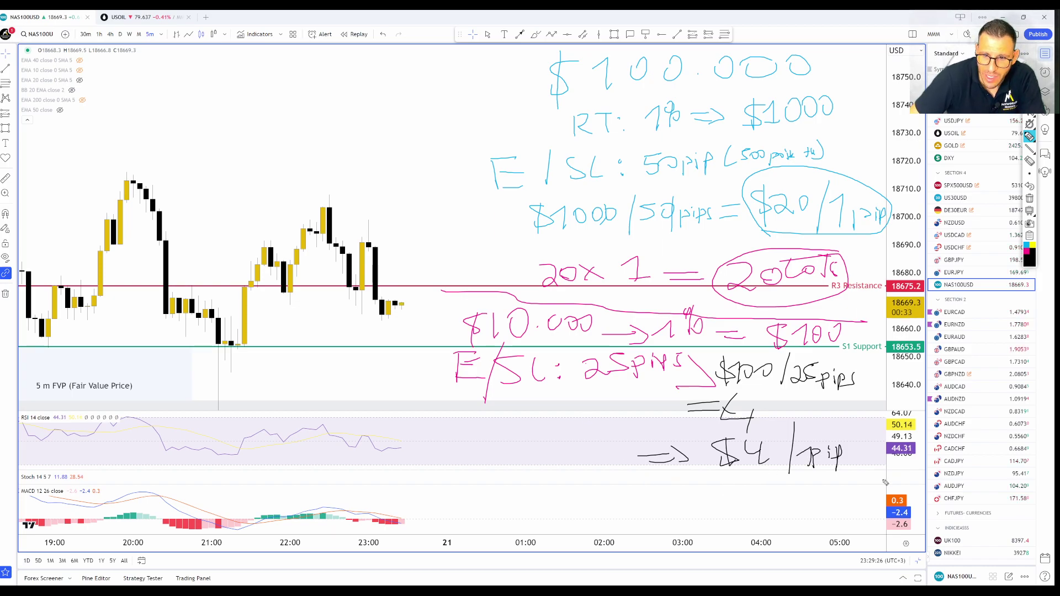
mouse_move(876, 459)
left_mouse_down()
mouse_move(859, 484)
mouse_move(901, 487)
left_mouse_up()
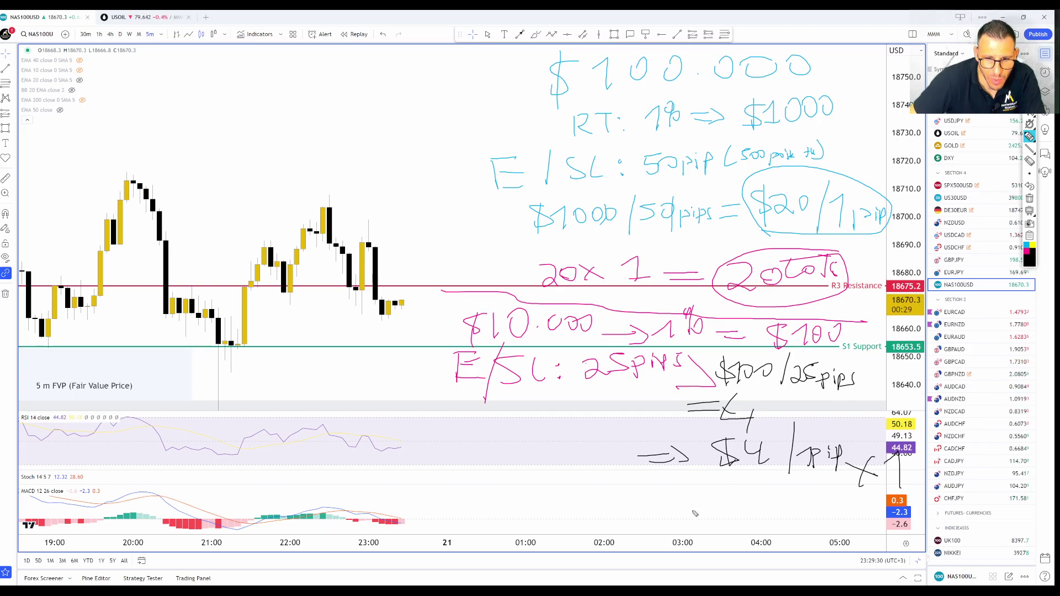
mouse_move(674, 484)
left_mouse_down()
mouse_move(687, 511)
mouse_move(701, 508)
left_mouse_up()
mouse_move(714, 476)
left_mouse_down()
mouse_move(707, 512)
mouse_move(760, 502)
left_mouse_up()
left_click_drag(739, 515, 795, 511)
left_click_drag(789, 497, 790, 525)
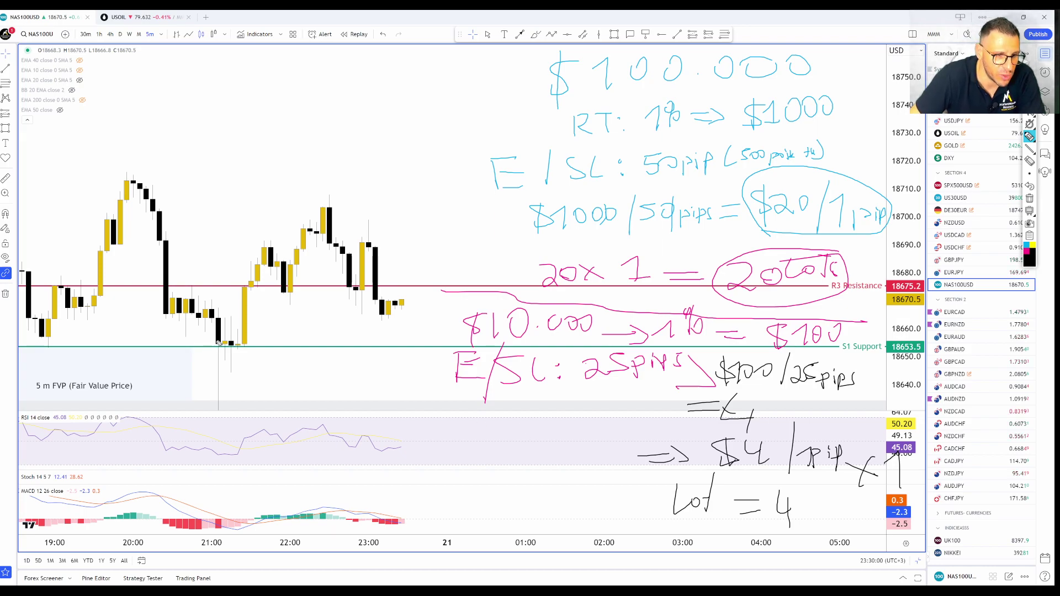
Step: Sketch a small arrow above the S1 Support line near the recent candles
left_click_drag(266, 343, 290, 331)
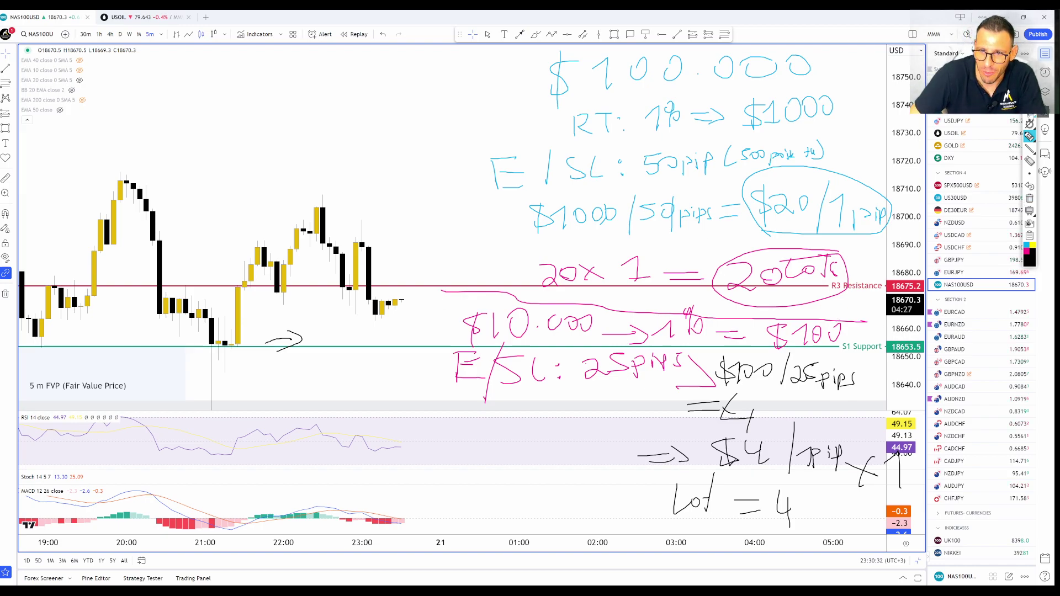
left_click(1030, 122)
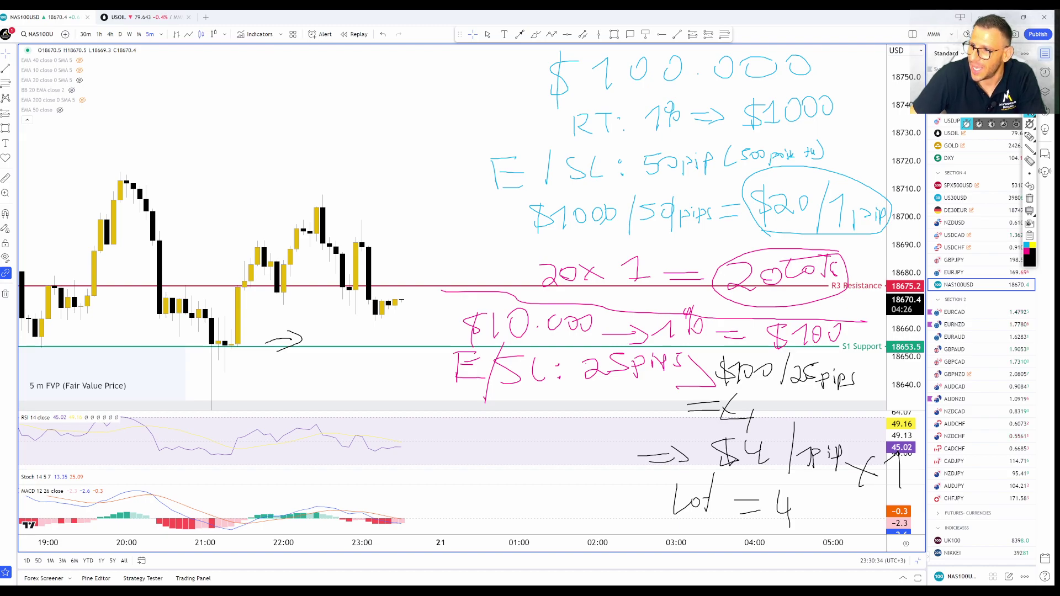